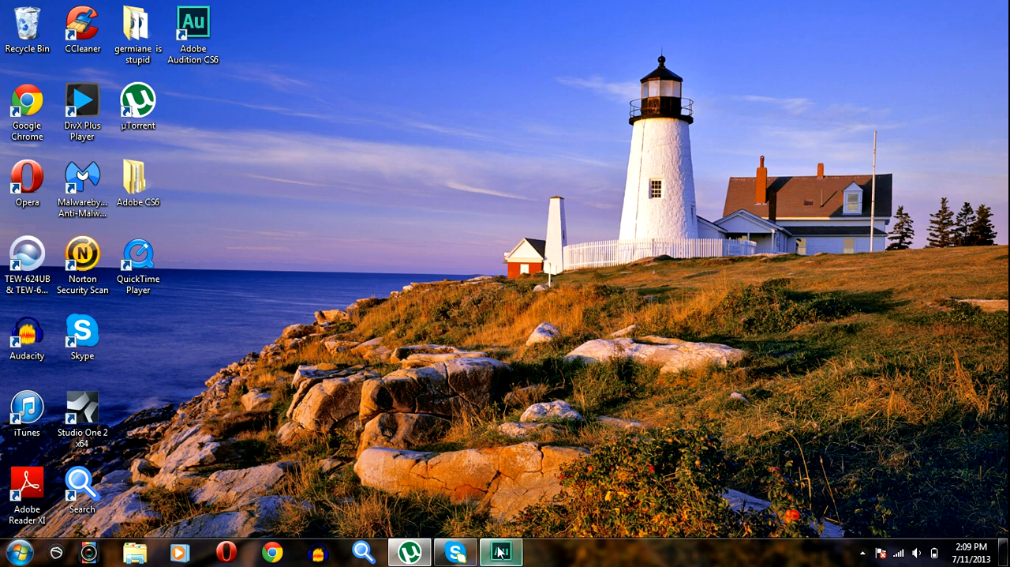
- Switch to Adobe Audition and open the Track 2_022 clip from Track 2 in the waveform editor
{"action": "mouse_move", "coordinate": [505, 556]}
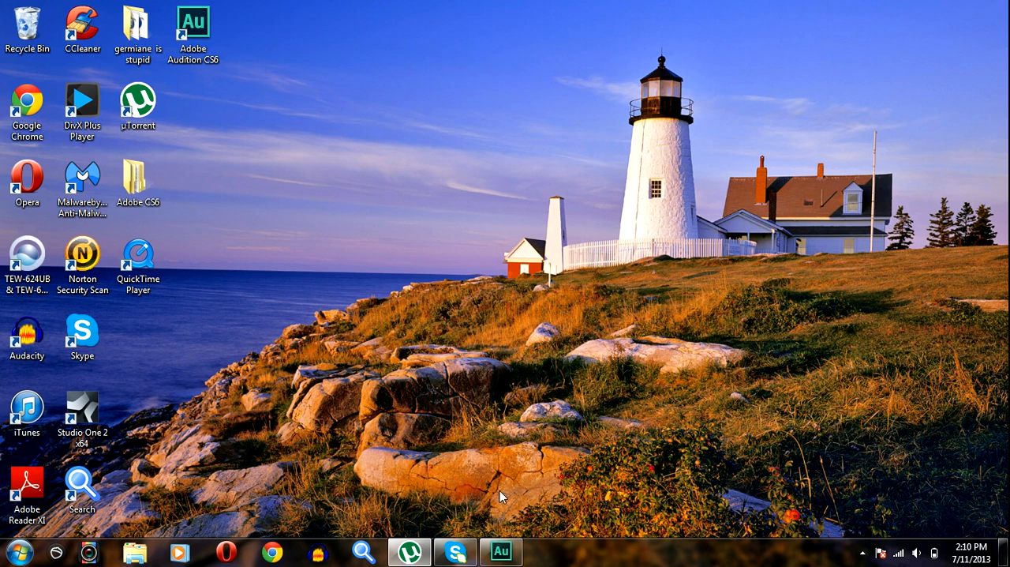
{"action": "left_click", "coordinate": [500, 551]}
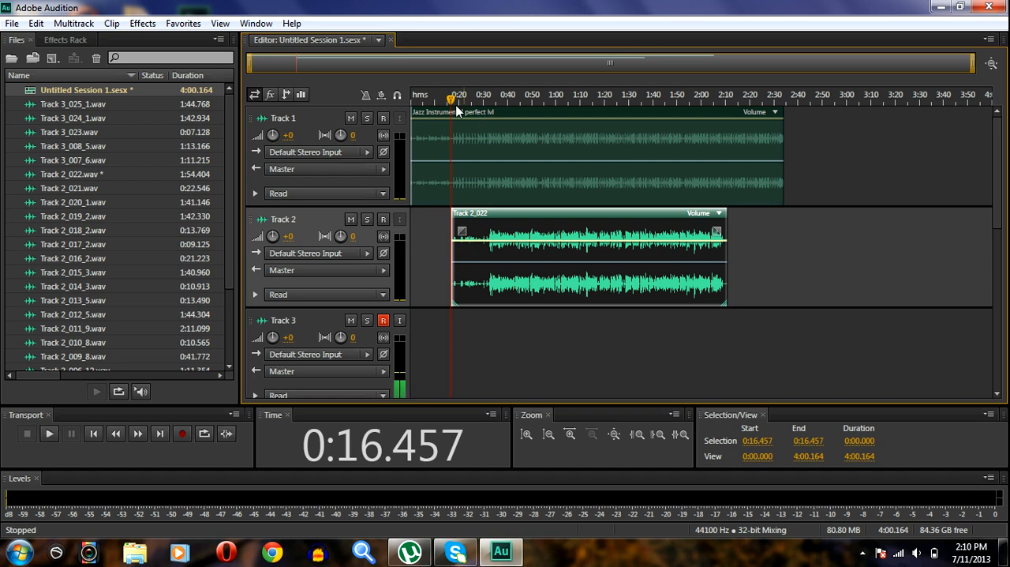
{"action": "left_click_drag", "start_coordinate": [452, 101], "coordinate": [453, 101]}
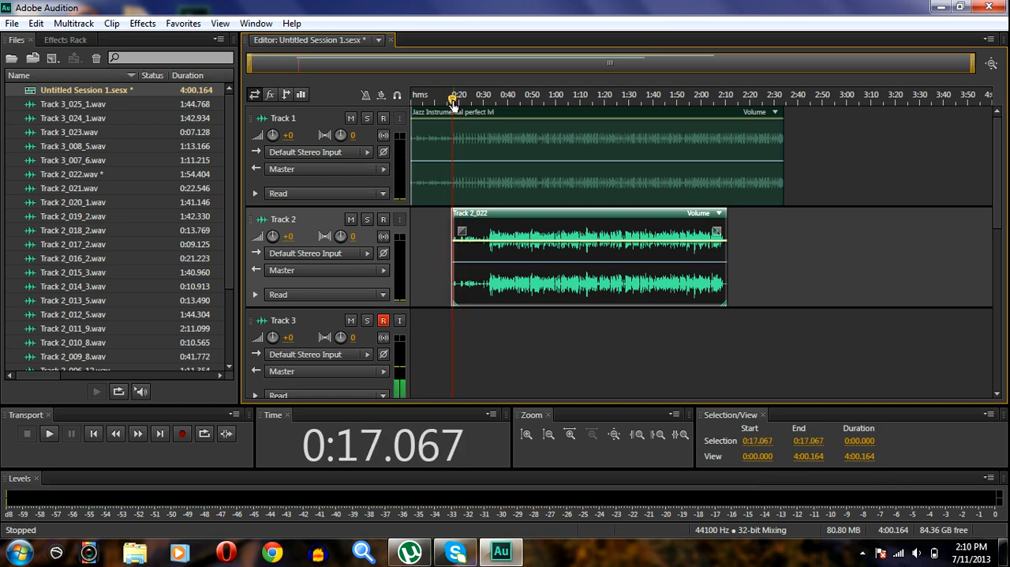
{"action": "double_click", "coordinate": [510, 228]}
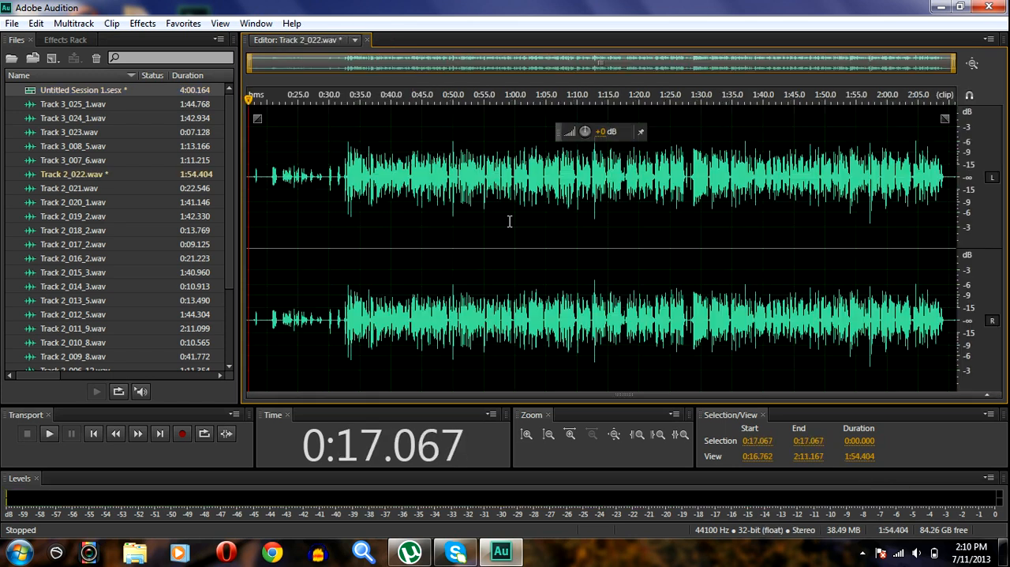
{"action": "left_click_drag", "start_coordinate": [270, 180], "coordinate": [260, 179]}
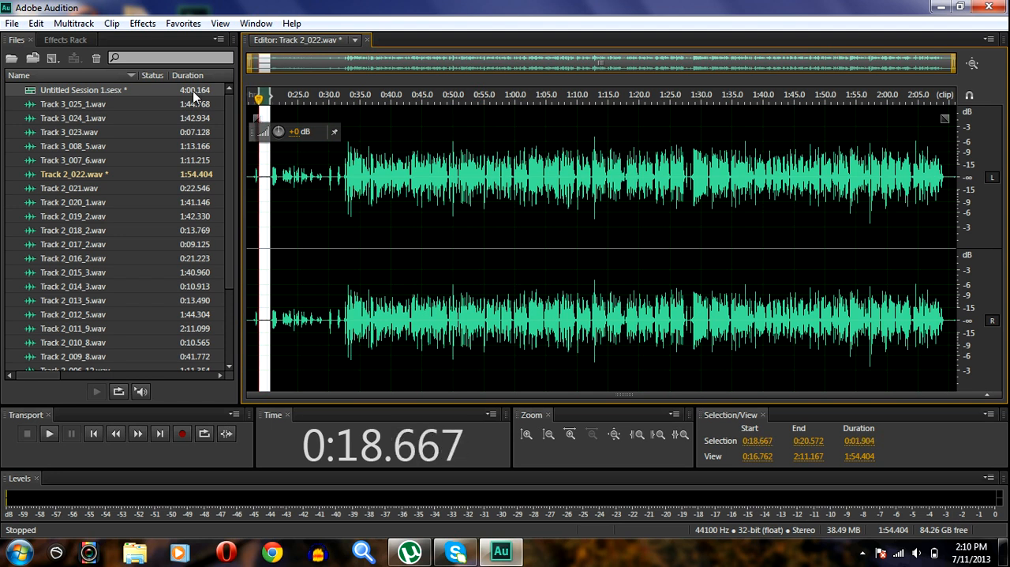
{"action": "left_click", "coordinate": [143, 24]}
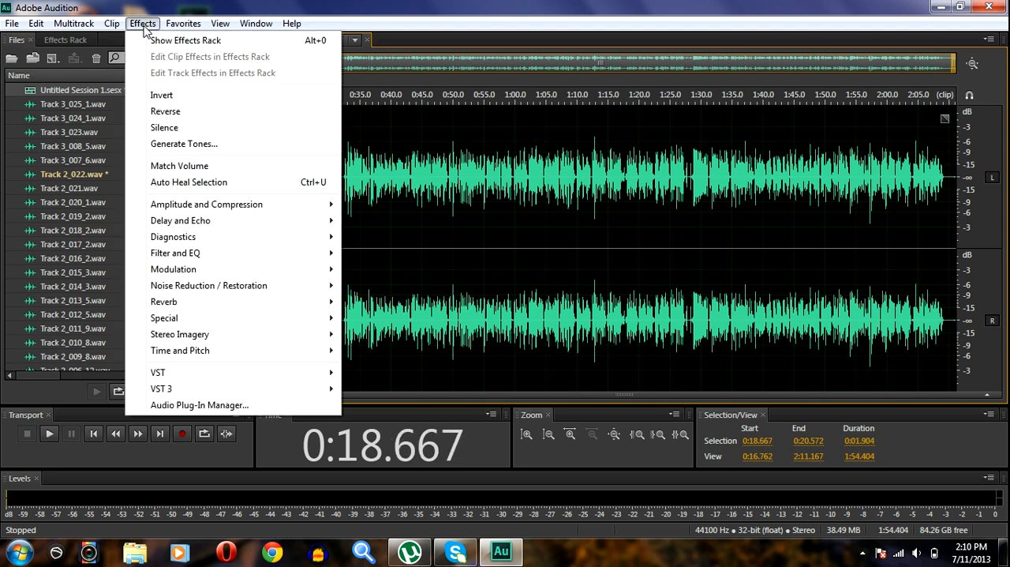
{"action": "mouse_move", "coordinate": [192, 291]}
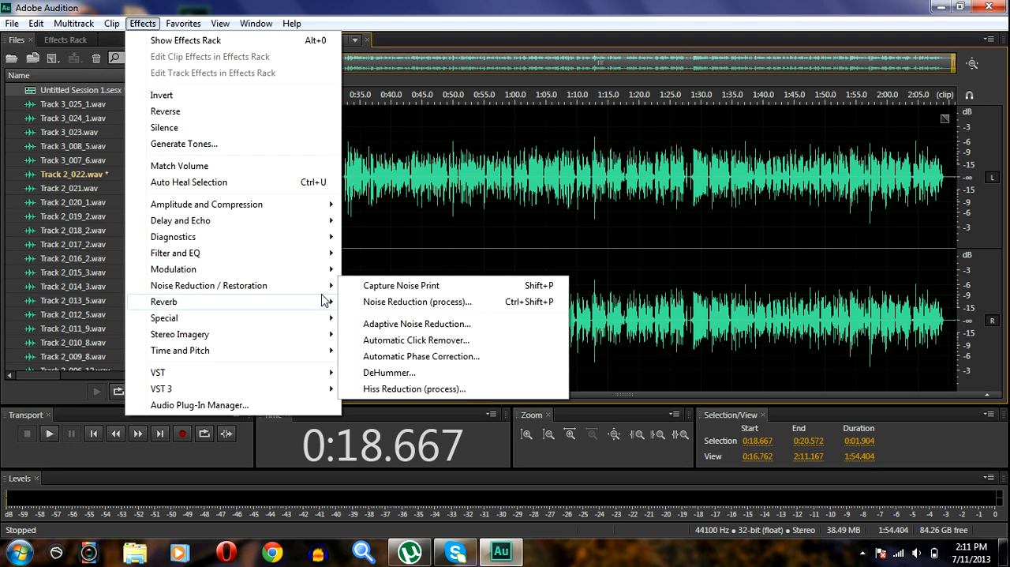
{"action": "left_click", "coordinate": [380, 226]}
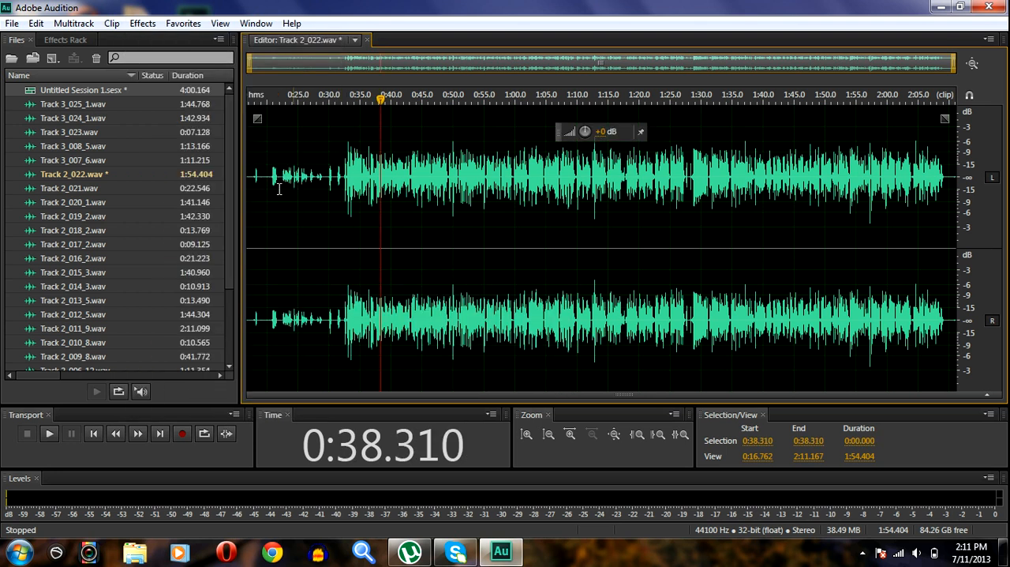
- Select the silent stretch from about 0:18.5 to 0:20.5 near the start of the recording and capture it as the noise print
{"action": "left_click_drag", "start_coordinate": [270, 177], "coordinate": [258, 179]}
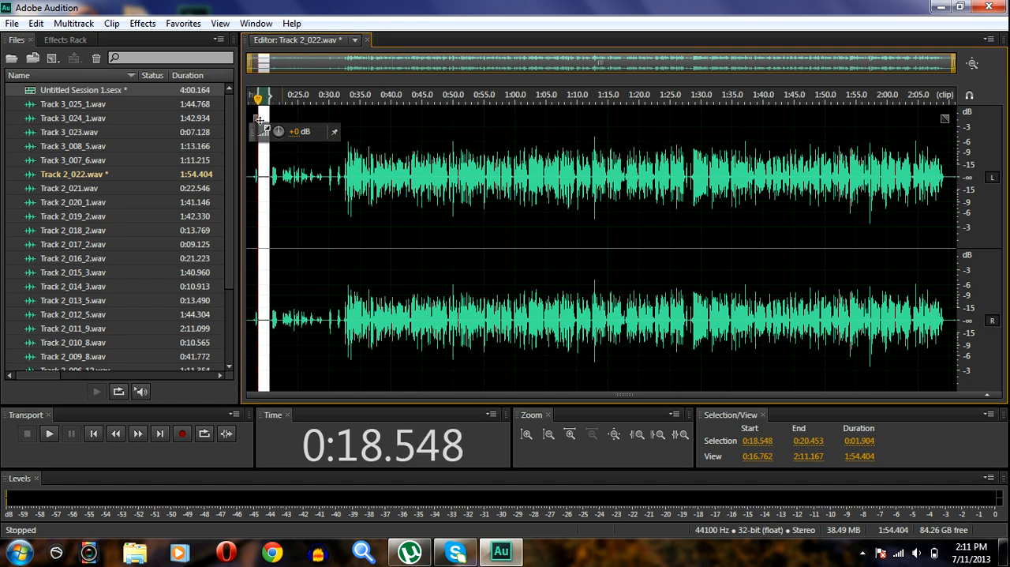
{"action": "left_click", "coordinate": [142, 27]}
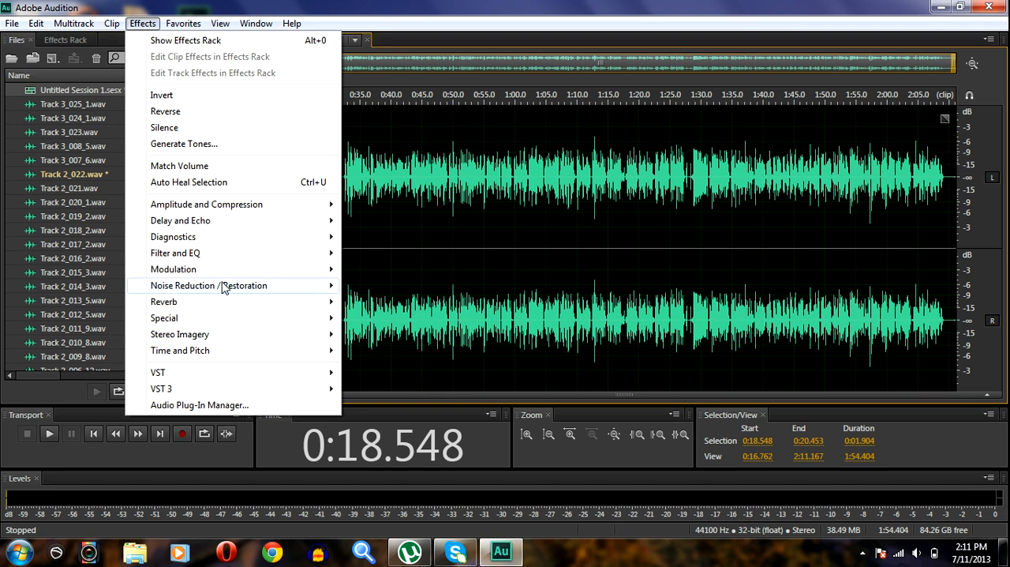
{"action": "mouse_move", "coordinate": [226, 286]}
{"action": "left_click", "coordinate": [377, 287]}
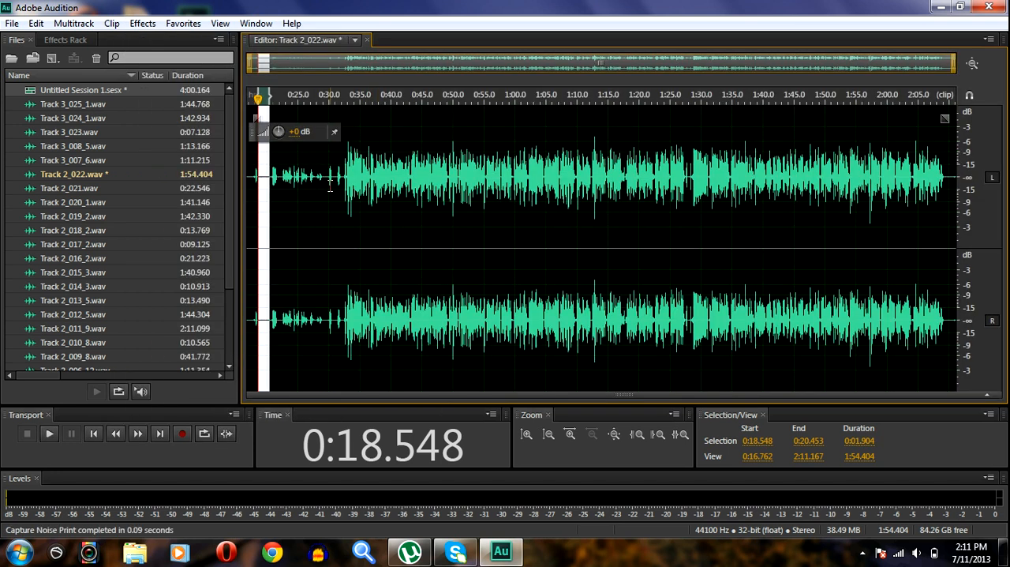
- Select the whole recording and apply the Noise Reduction process to it using the captured noise print
{"action": "key", "text": "ctrl+a"}
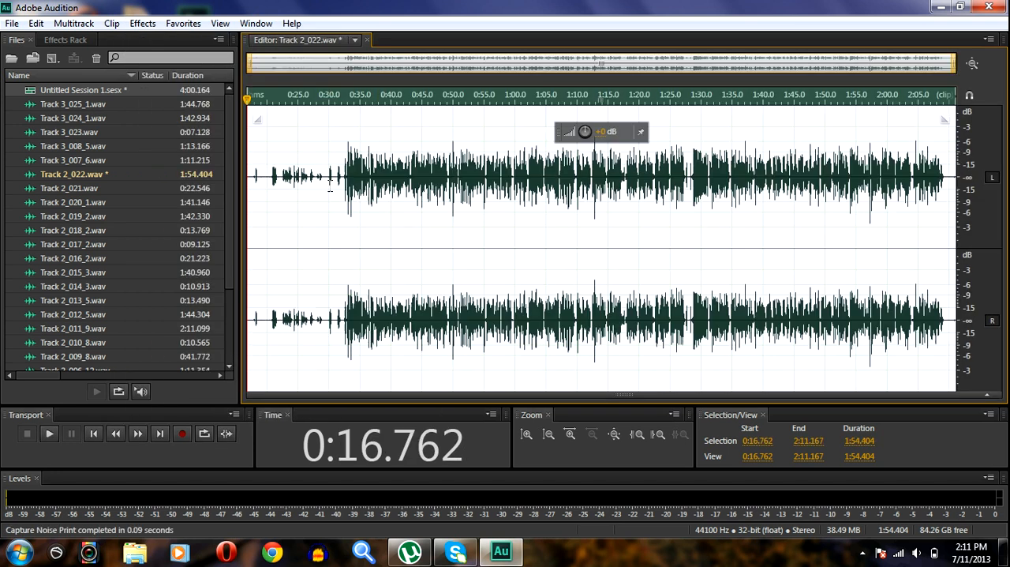
{"action": "left_click", "coordinate": [143, 23]}
{"action": "mouse_move", "coordinate": [266, 286]}
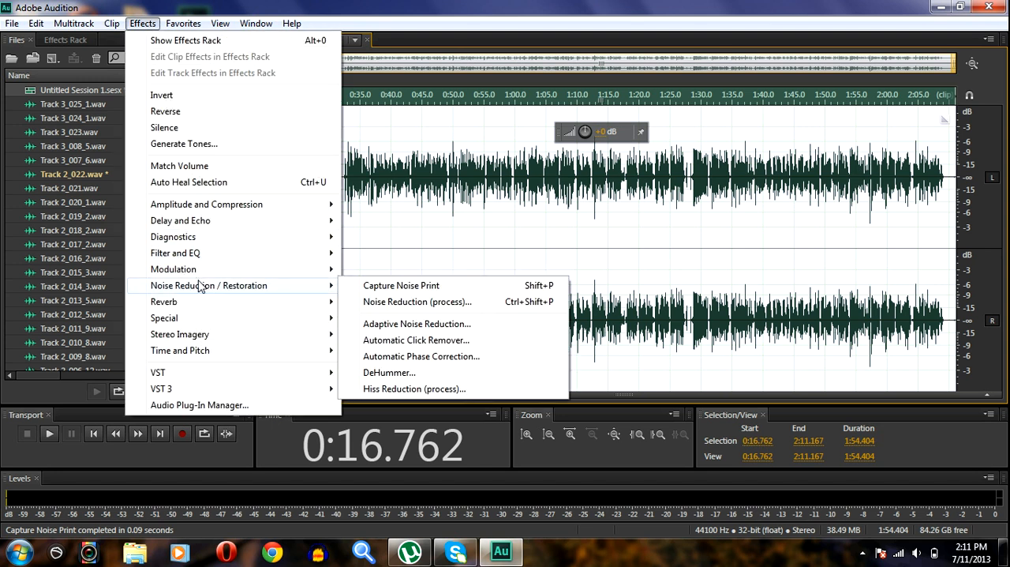
{"action": "left_click", "coordinate": [370, 304]}
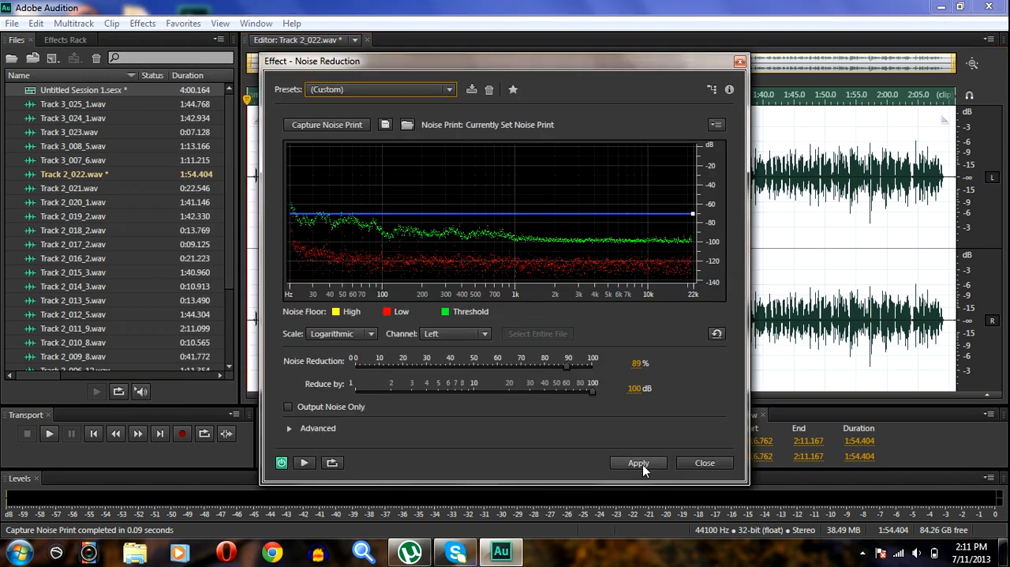
{"action": "left_click", "coordinate": [639, 463]}
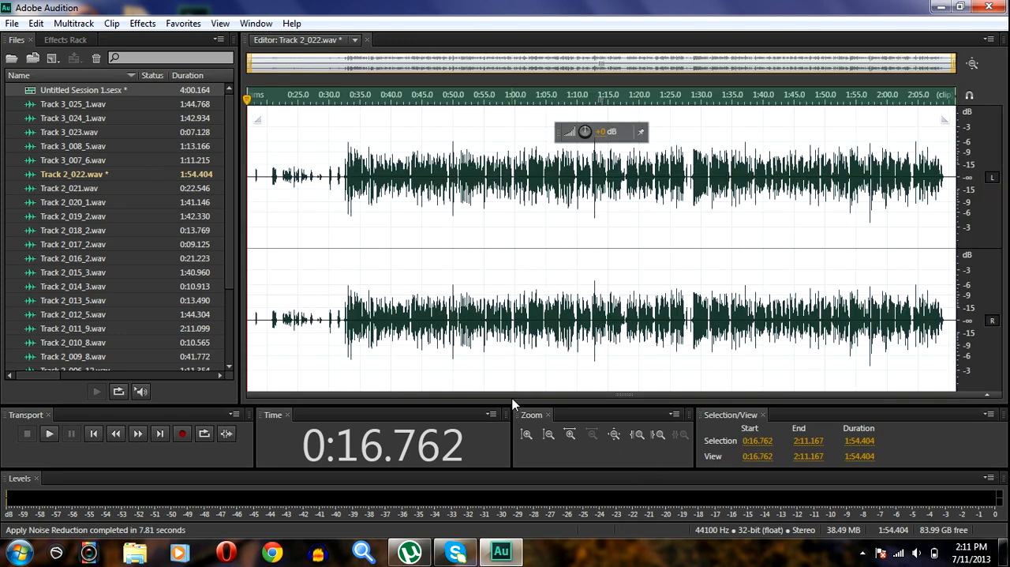
- Return to Untitled Session 1.sesx and load the custom all-caps rap vocals NO EQ preset into Track 2's effects rack
{"action": "double_click", "coordinate": [74, 90]}
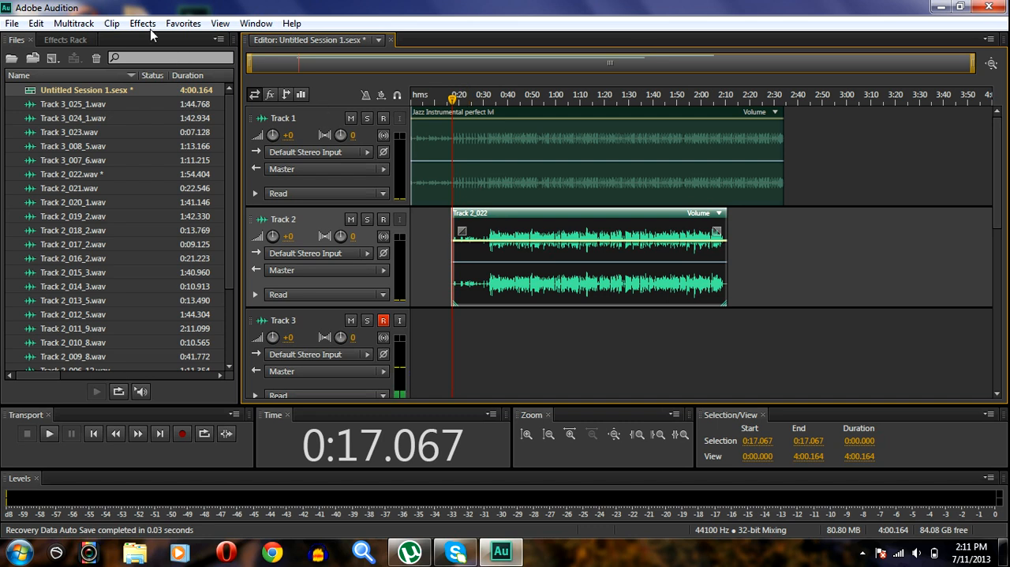
{"action": "left_click", "coordinate": [78, 41]}
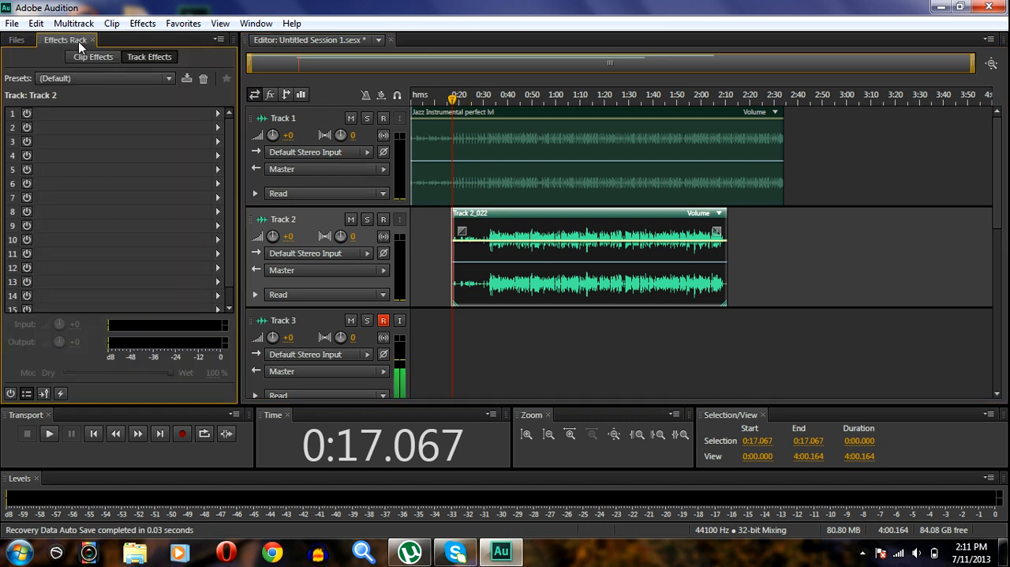
{"action": "left_click", "coordinate": [171, 78]}
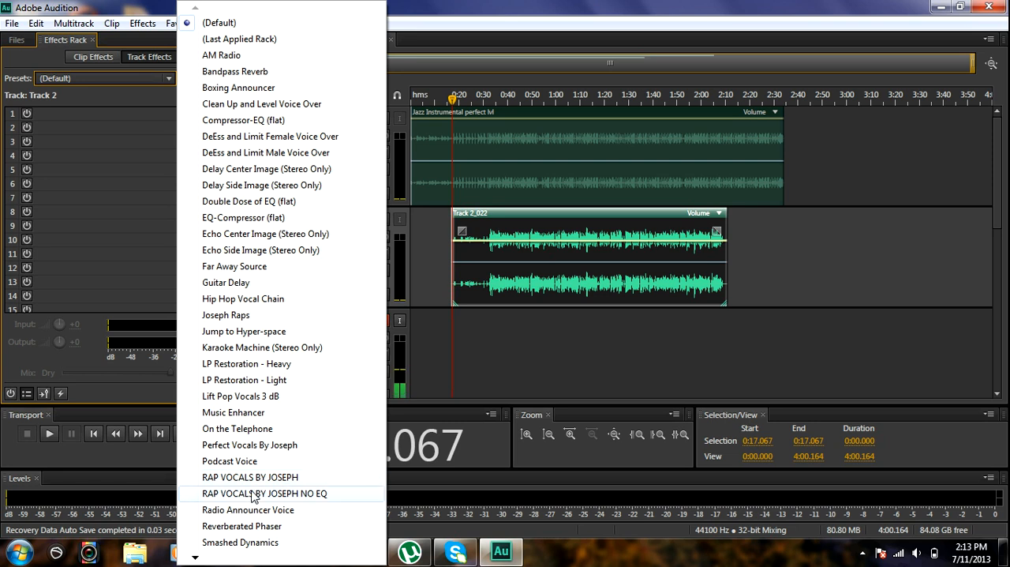
{"action": "left_click", "coordinate": [252, 493]}
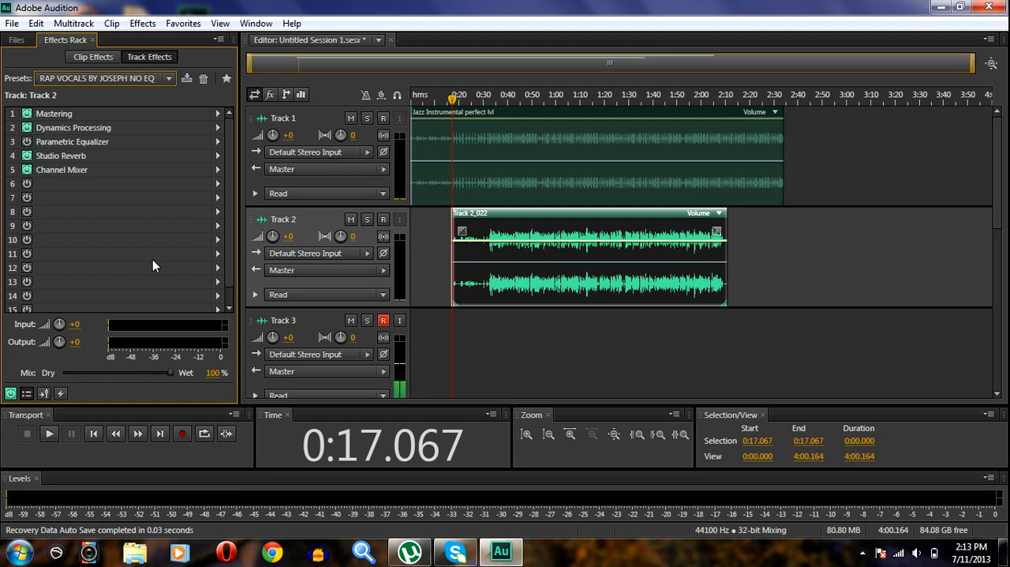
- Examine the equalizer, reverb, exciter and output settings of Track 2's Mastering effect, then close them
{"action": "left_click", "coordinate": [219, 115]}
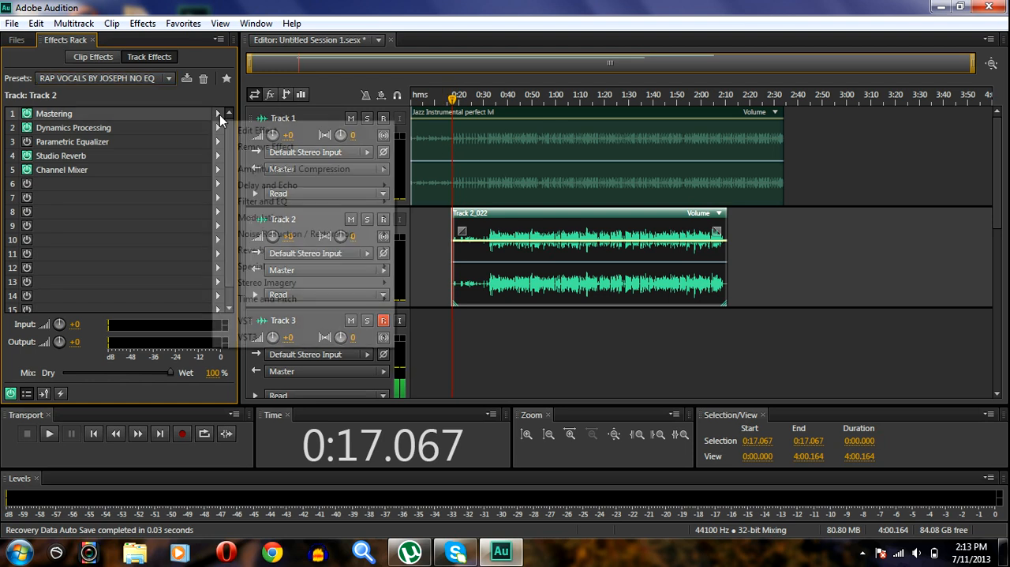
{"action": "left_click", "coordinate": [257, 131]}
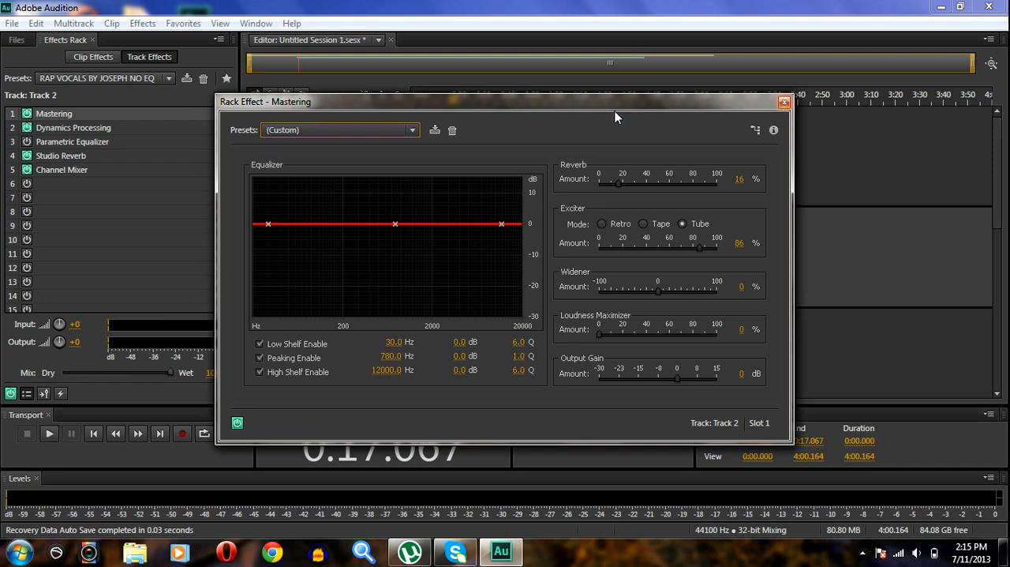
{"action": "left_click", "coordinate": [785, 104]}
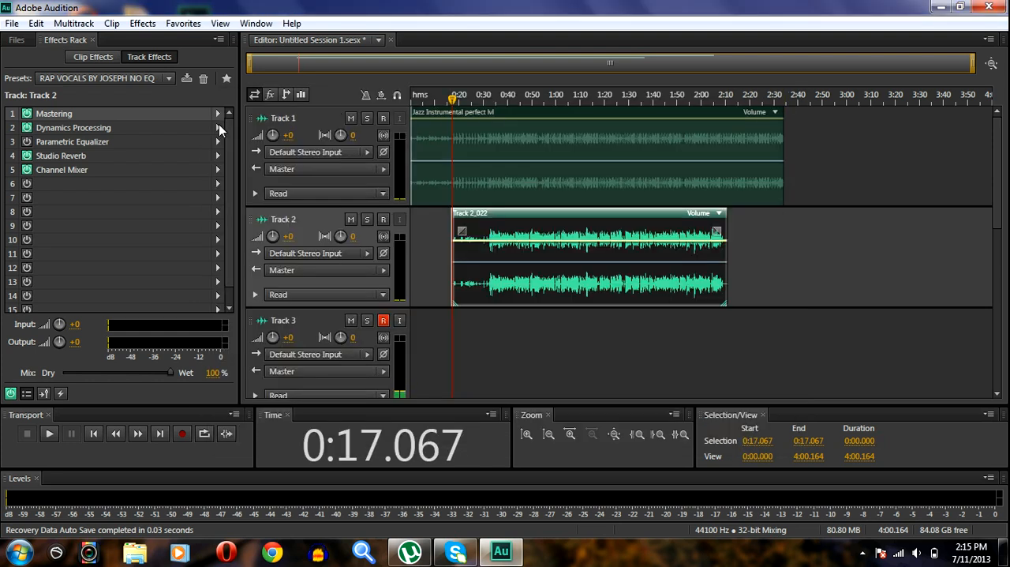
- Examine the curve and compressor segments of Track 2's Dynamics Processing effect, then close it
{"action": "left_click", "coordinate": [218, 128]}
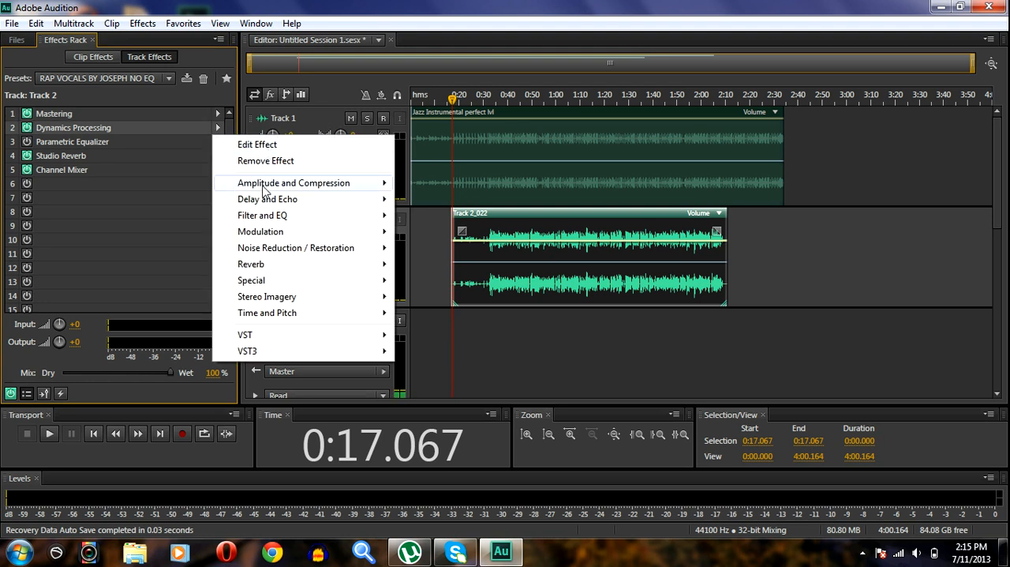
{"action": "left_click", "coordinate": [256, 145]}
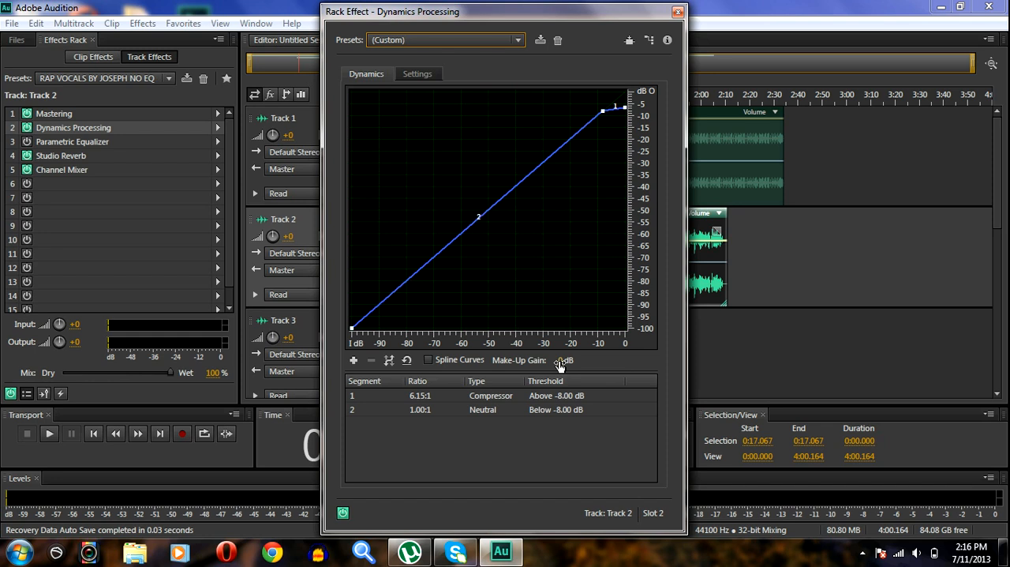
{"action": "left_click", "coordinate": [677, 14]}
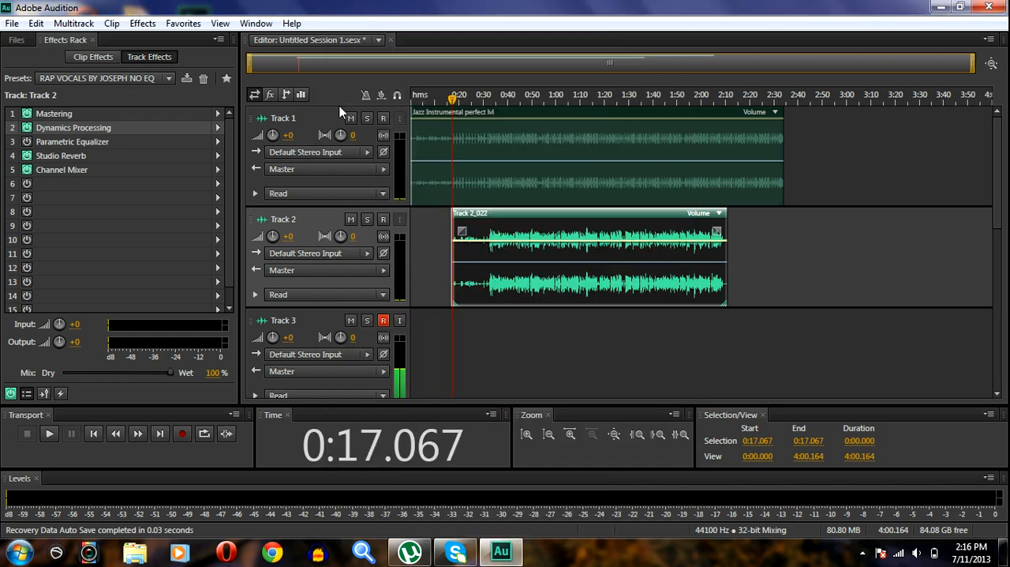
- Examine the characteristics and output levels of Track 2's Studio Reverb effect, then close it
{"action": "left_click", "coordinate": [218, 156]}
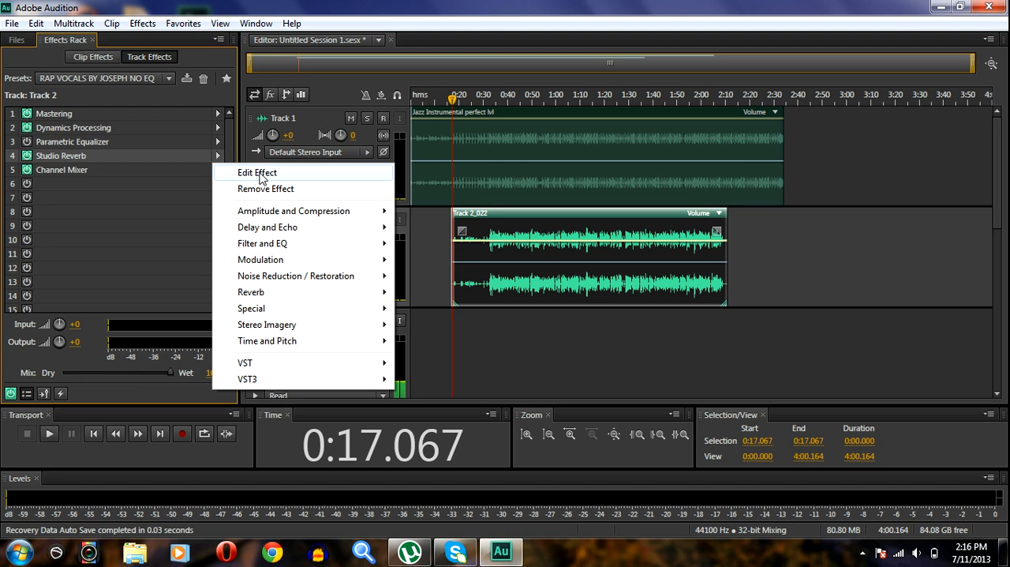
{"action": "left_click", "coordinate": [260, 173]}
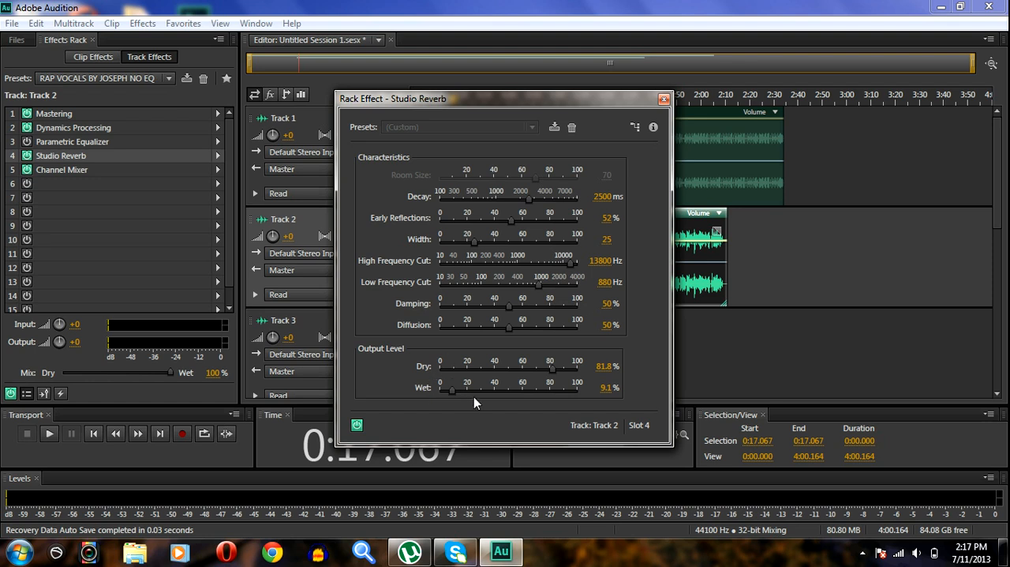
{"action": "left_click", "coordinate": [664, 100]}
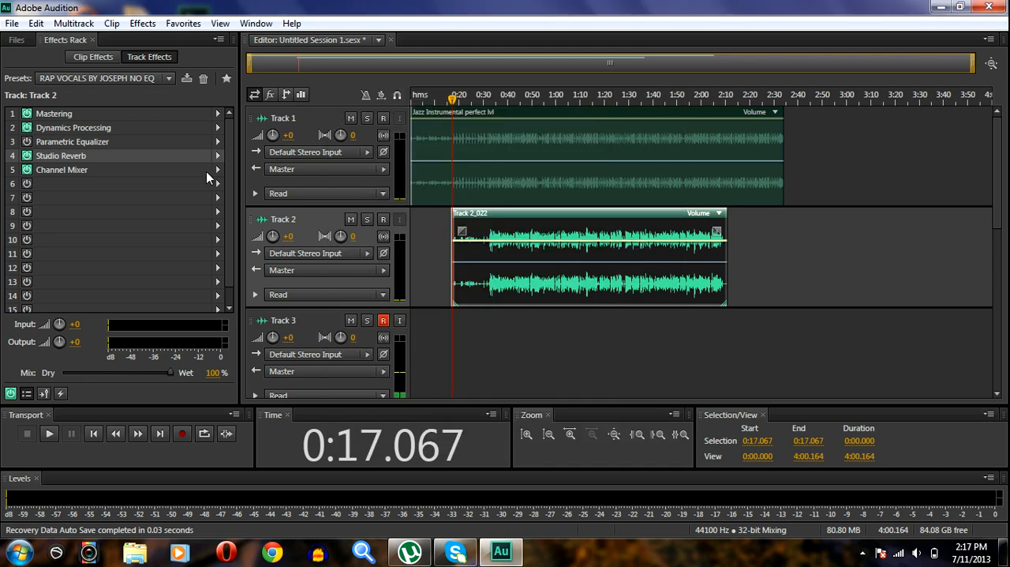
- Examine the input channel settings of Track 2's Channel Mixer effect, then close it
{"action": "left_click", "coordinate": [218, 171]}
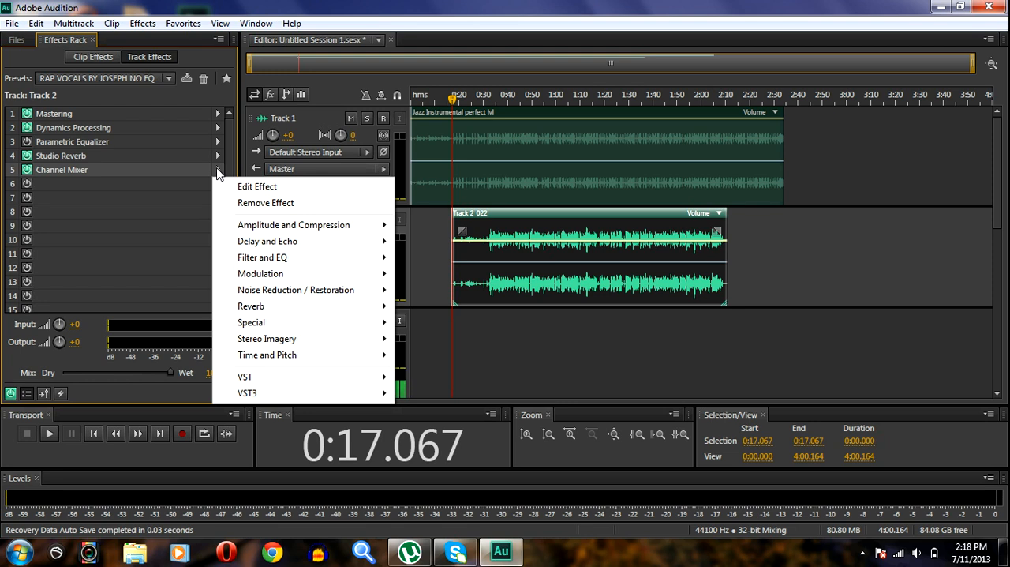
{"action": "mouse_move", "coordinate": [231, 146]}
{"action": "left_mouse_down"}
{"action": "mouse_move", "coordinate": [230, 181]}
{"action": "mouse_move", "coordinate": [229, 135]}
{"action": "left_mouse_up"}
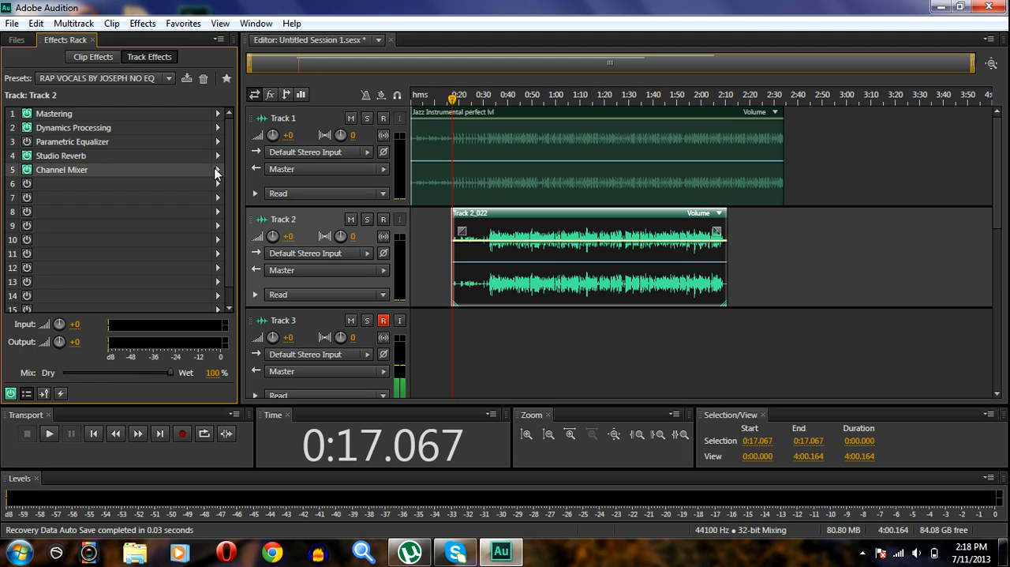
{"action": "left_click", "coordinate": [217, 172]}
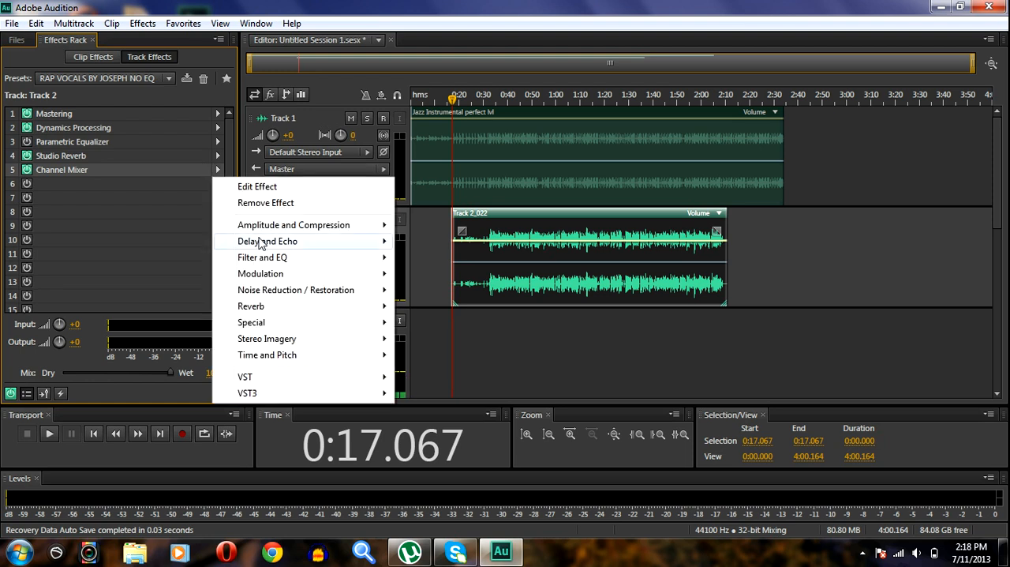
{"action": "left_click", "coordinate": [261, 189]}
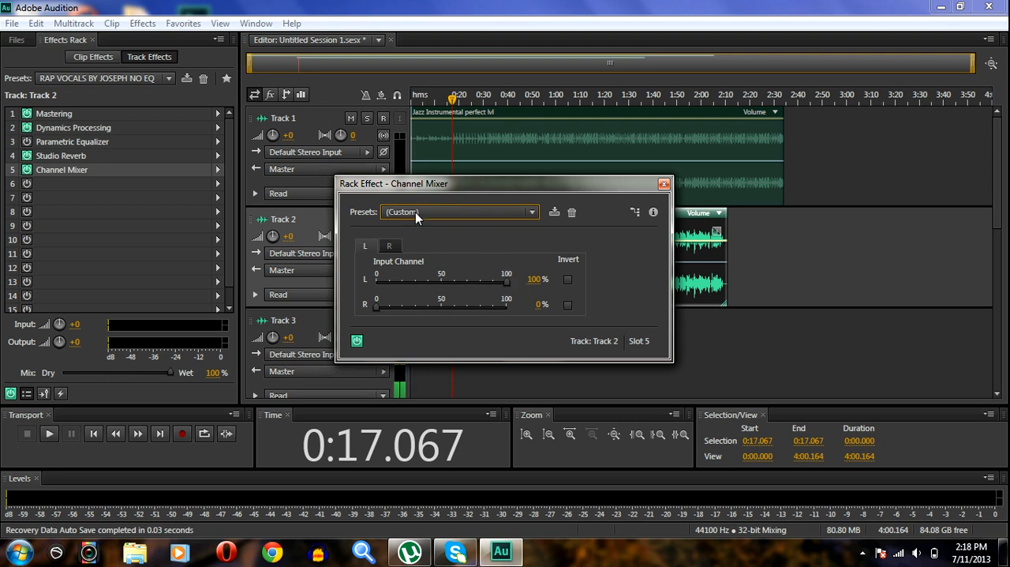
{"action": "left_click", "coordinate": [663, 184]}
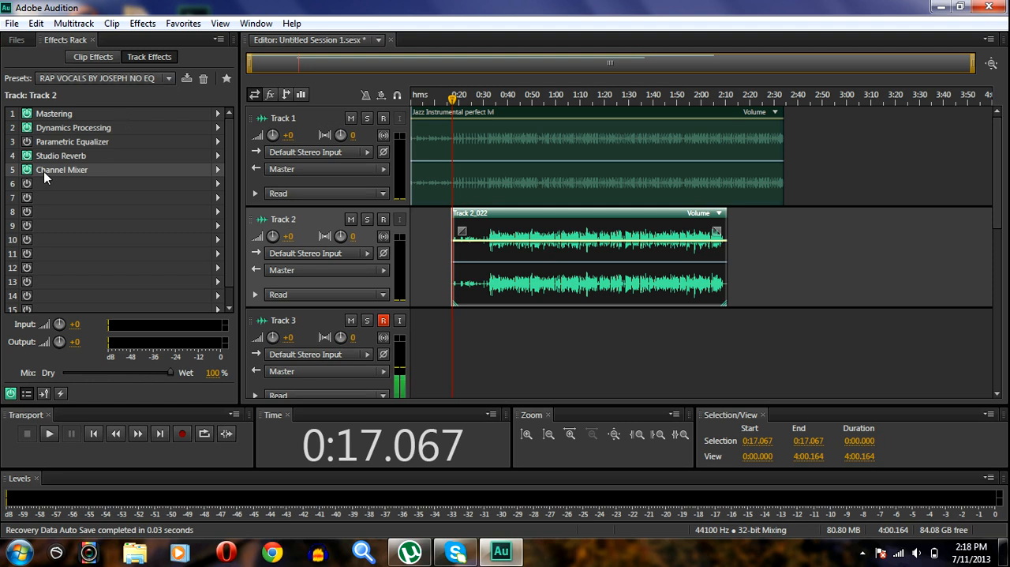
- Load the custom all-caps rap vocals preset without the NO EQ suffix on Track 2 and open its Parametric Equalizer settings
{"action": "left_click", "coordinate": [61, 144]}
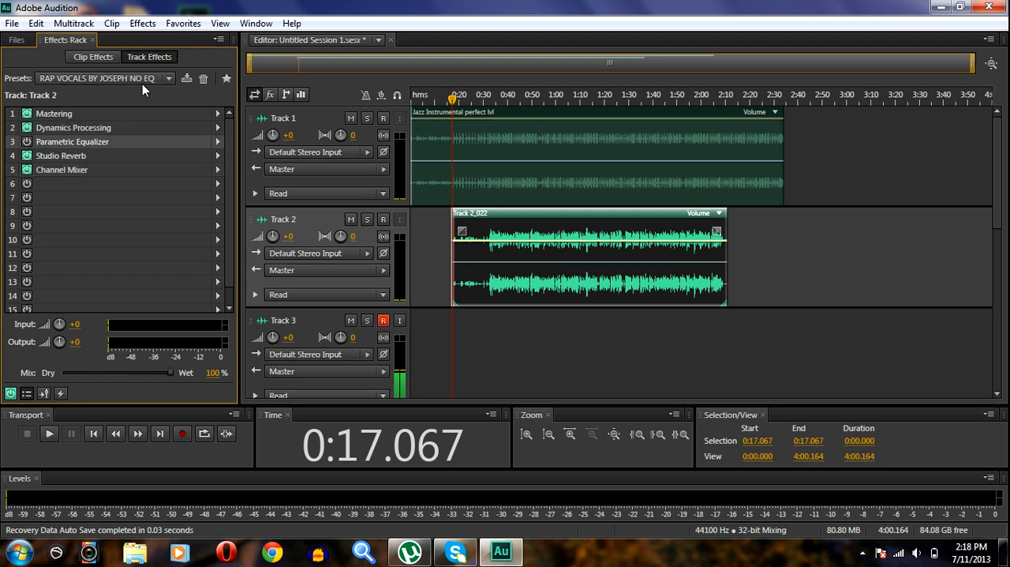
{"action": "left_click", "coordinate": [169, 79]}
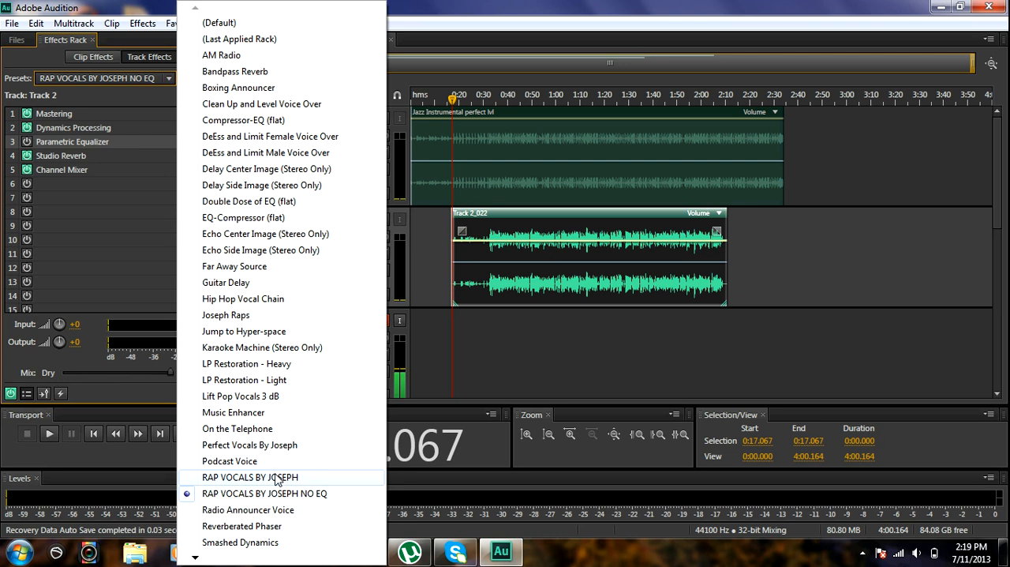
{"action": "left_click", "coordinate": [275, 478]}
{"action": "left_click", "coordinate": [217, 143]}
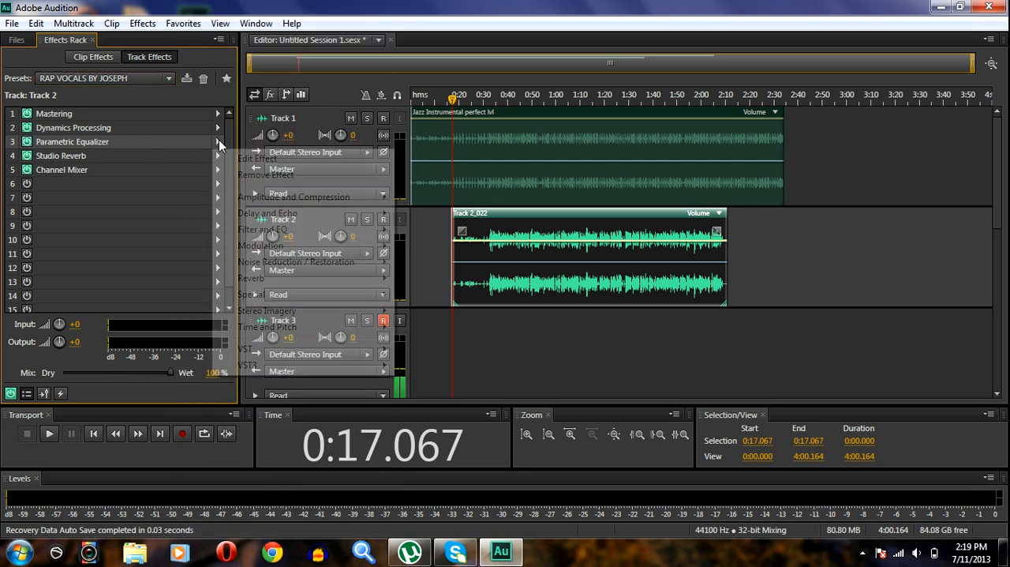
{"action": "left_click", "coordinate": [269, 161]}
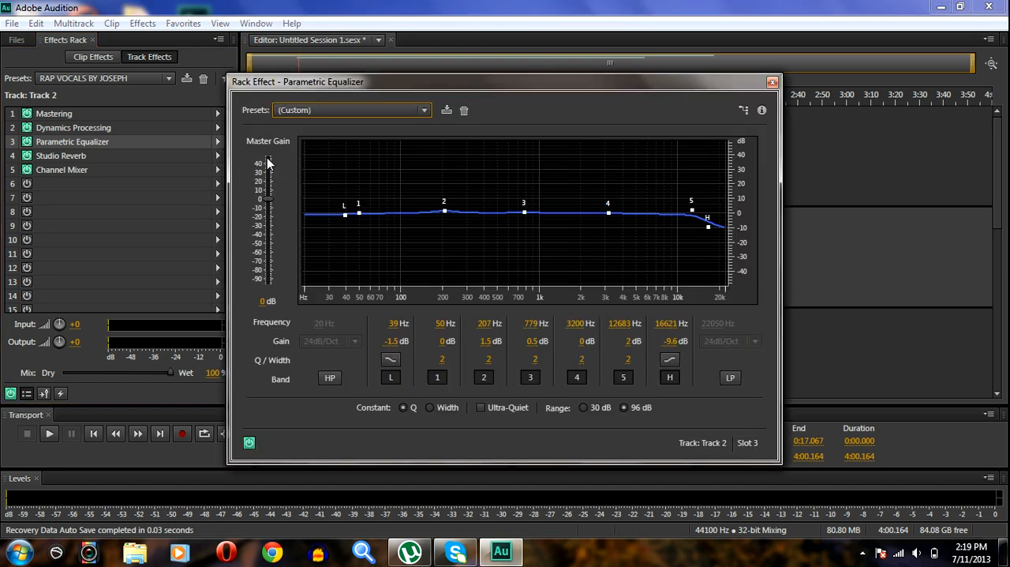